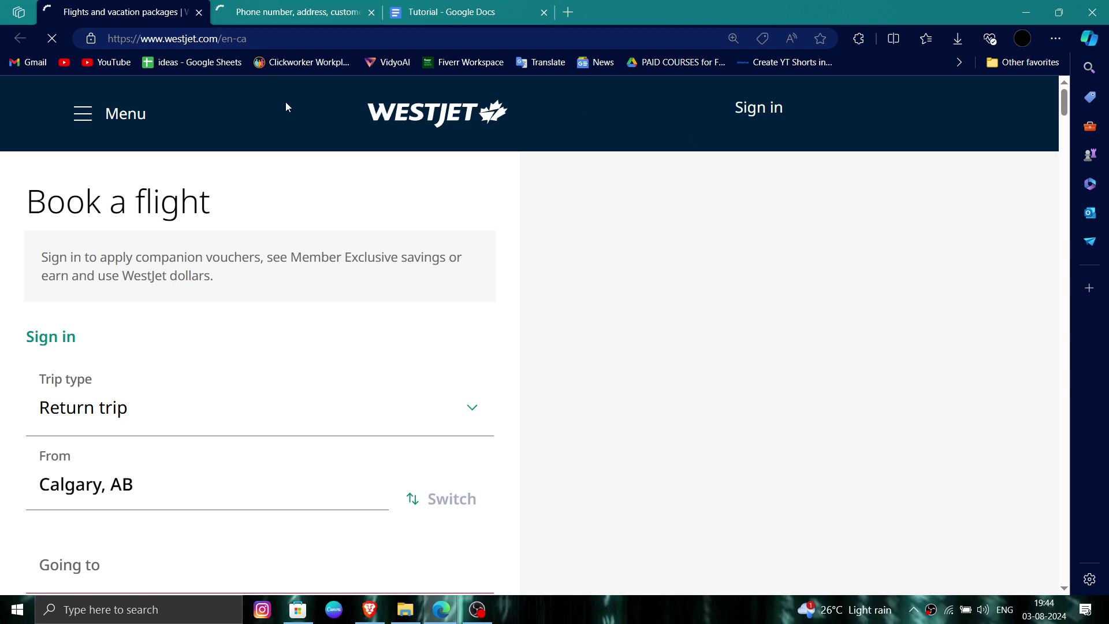
# Look over the sign-in panel's email field and text, then dismiss the panel
pyautogui.click(750, 112)
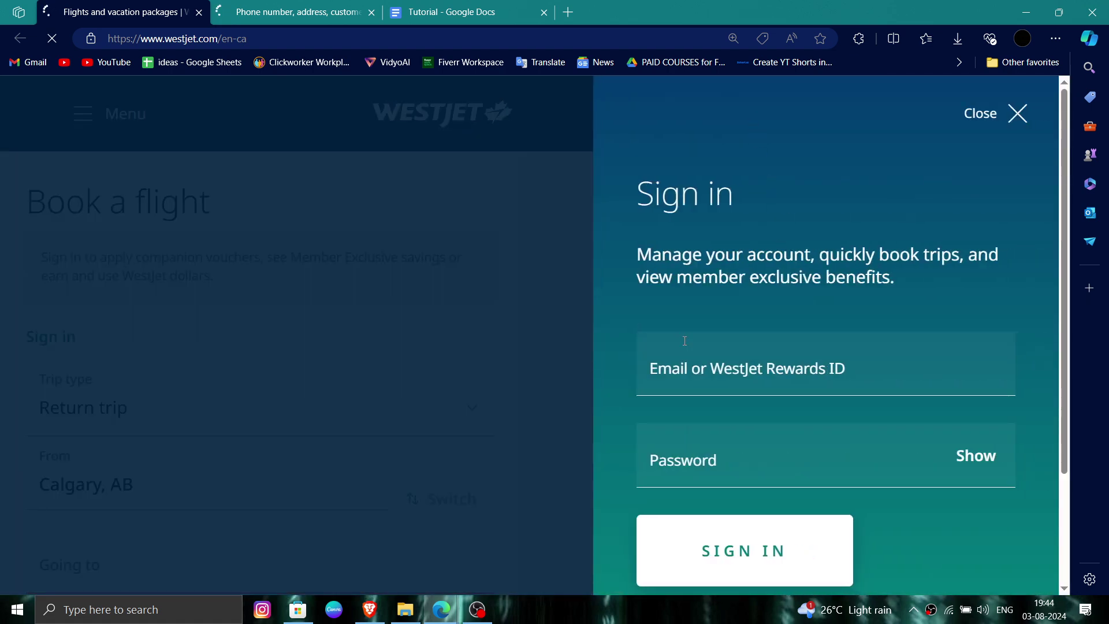
pyautogui.click(721, 369)
pyautogui.moveTo(706, 254); pyautogui.dragTo(792, 412)
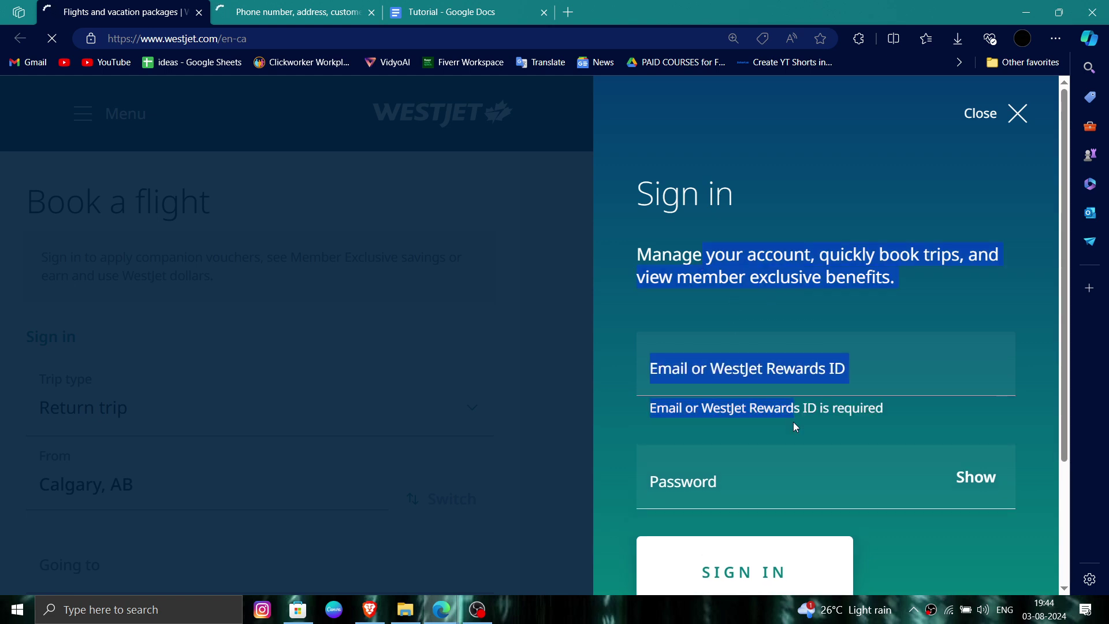
pyautogui.click(1018, 114)
pyautogui.click(102, 123)
pyautogui.click(120, 379)
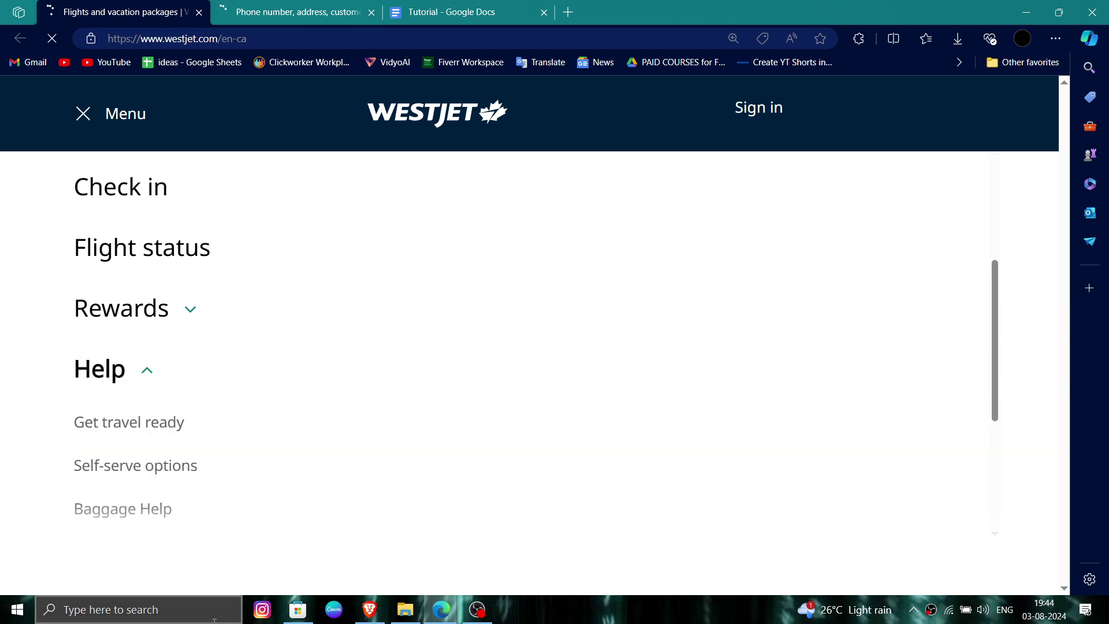
pyautogui.scroll(-2, 218, 491)
pyautogui.click(302, 11)
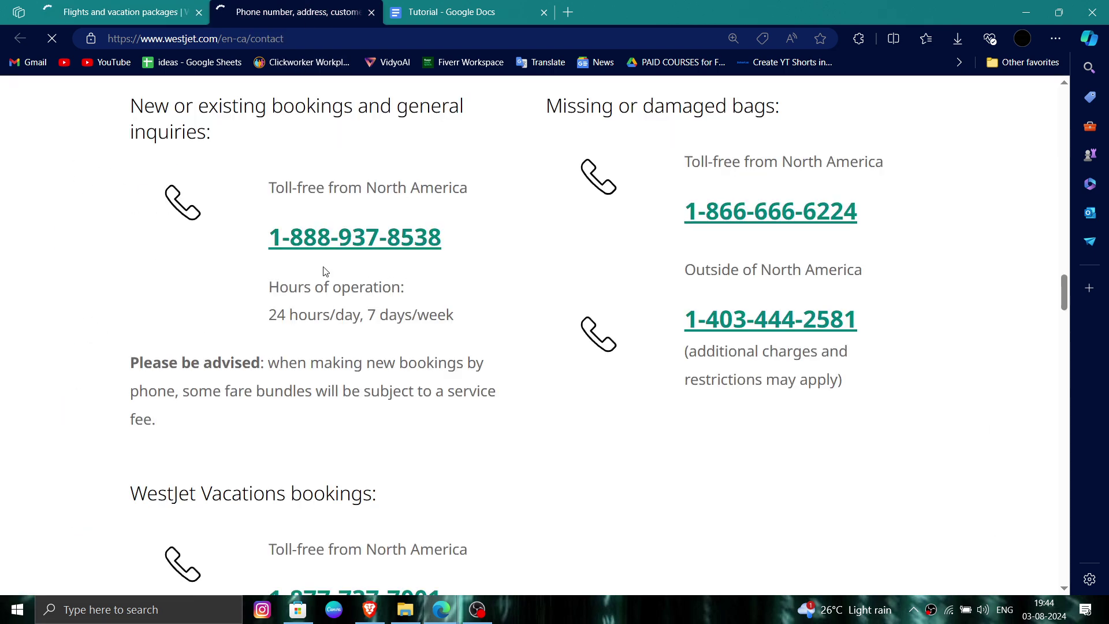
pyautogui.moveTo(222, 176)
pyautogui.mouseDown()
pyautogui.moveTo(410, 280)
pyautogui.moveTo(432, 317)
pyautogui.mouseUp()
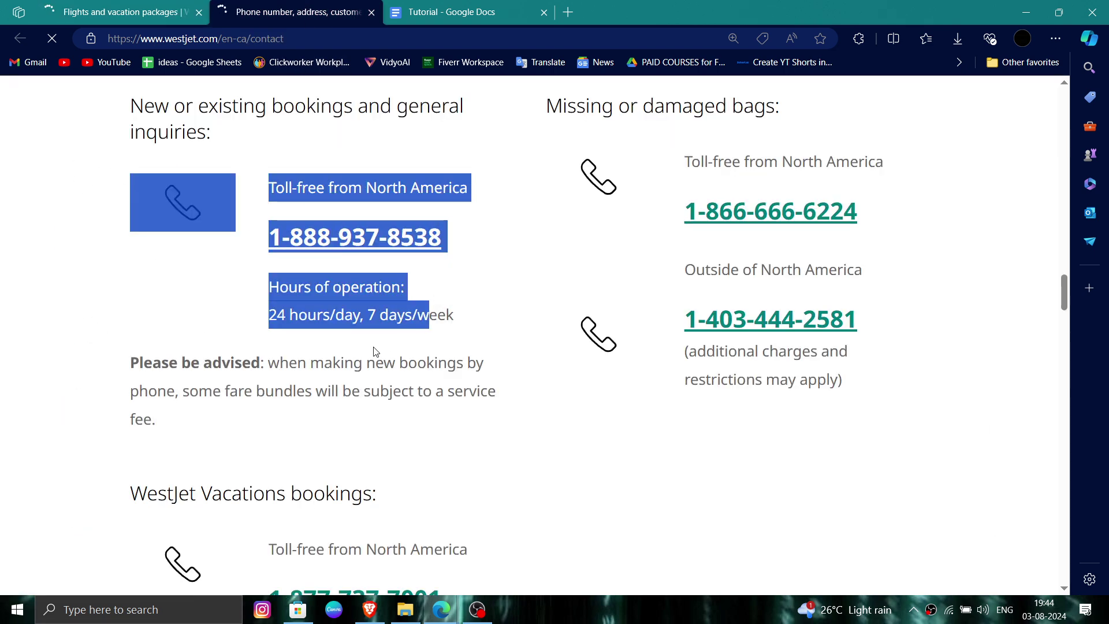
pyautogui.click(354, 323)
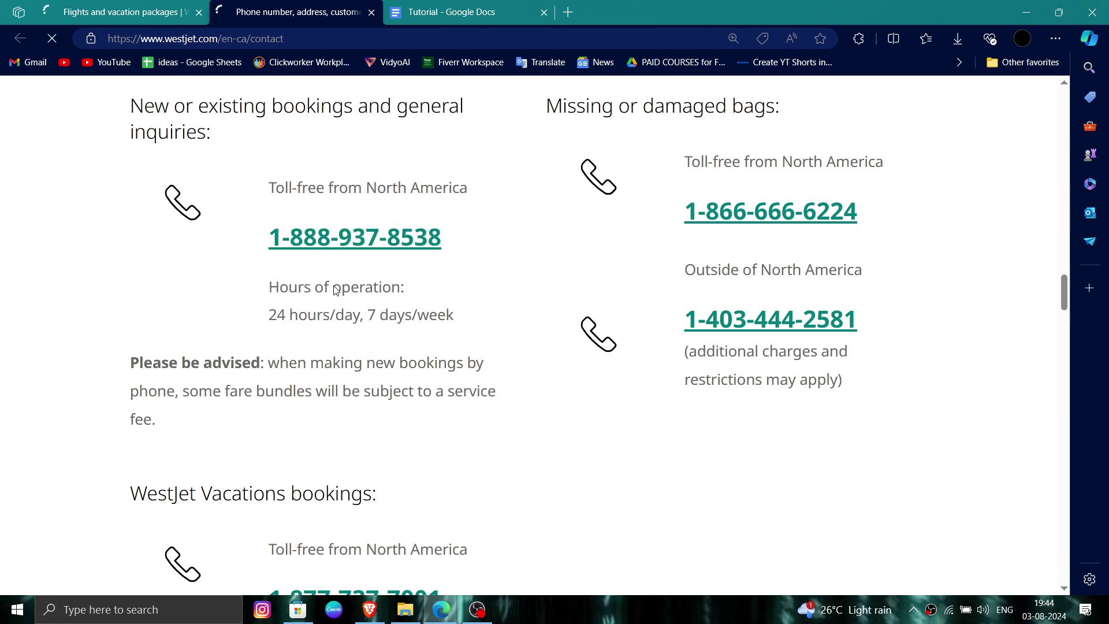
# Close the site menu and the contact page tab, back on Book a flight
pyautogui.click(126, 12)
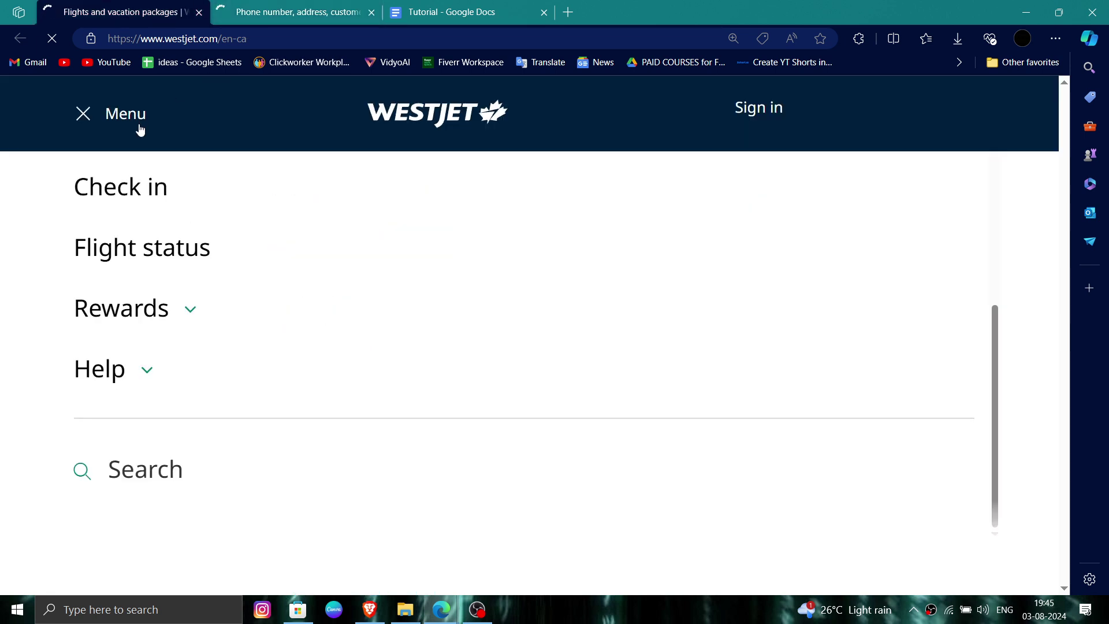
pyautogui.click(140, 127)
pyautogui.click(371, 12)
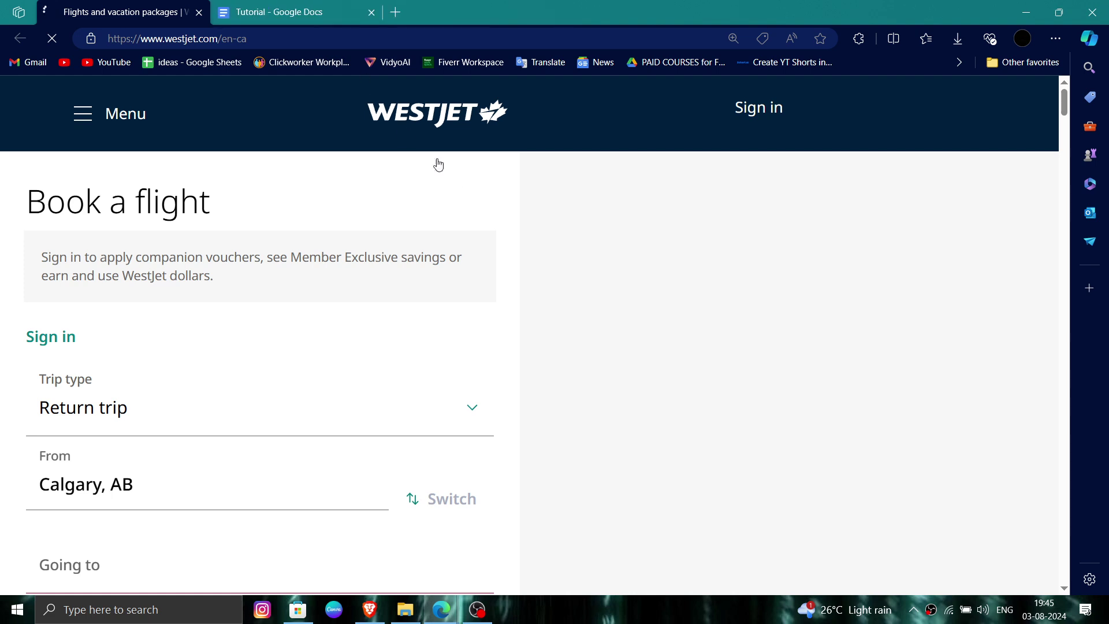